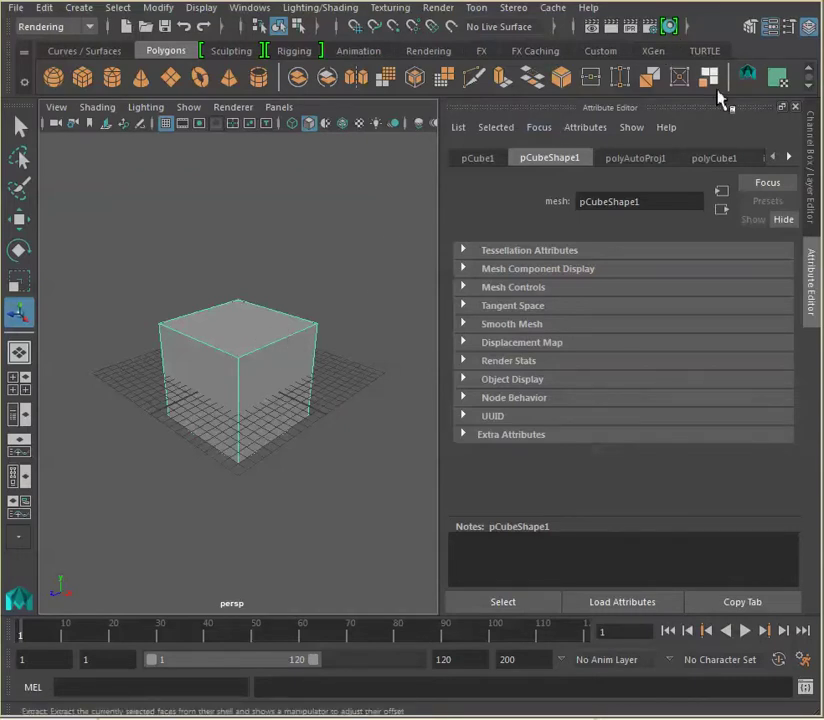
click(809, 84)
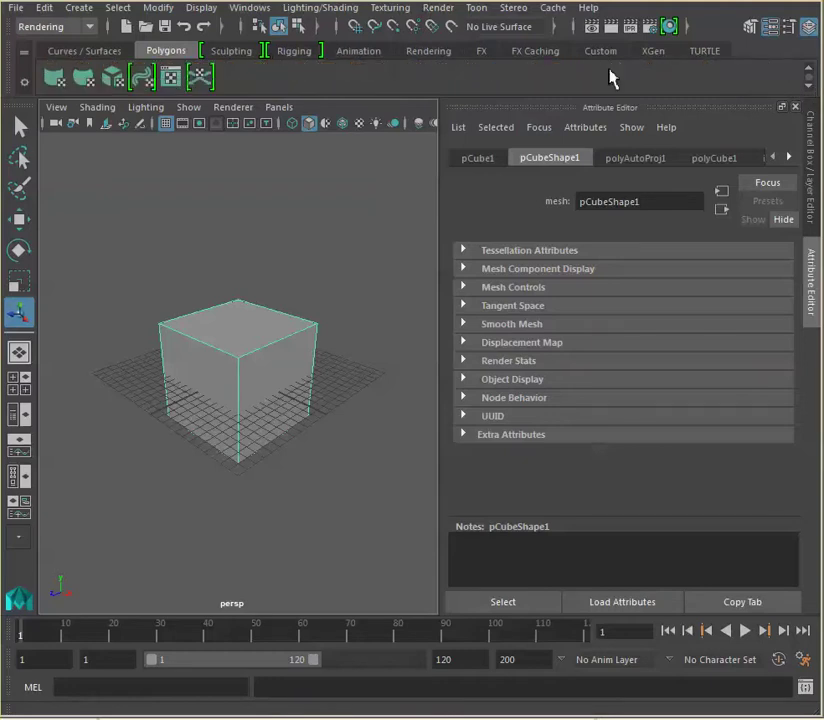
click(171, 85)
scroll(505, 343, down, 4)
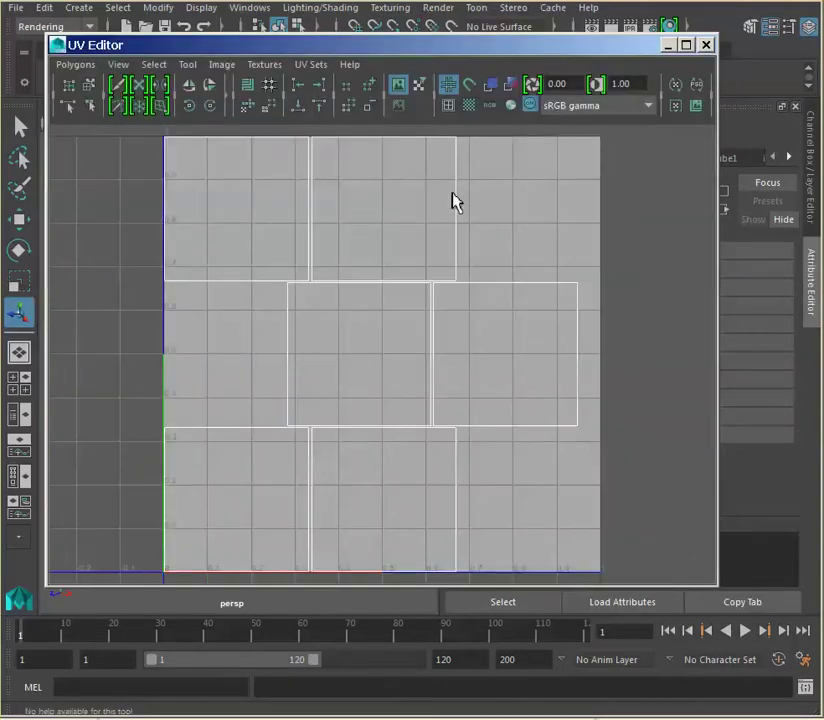
click(399, 85)
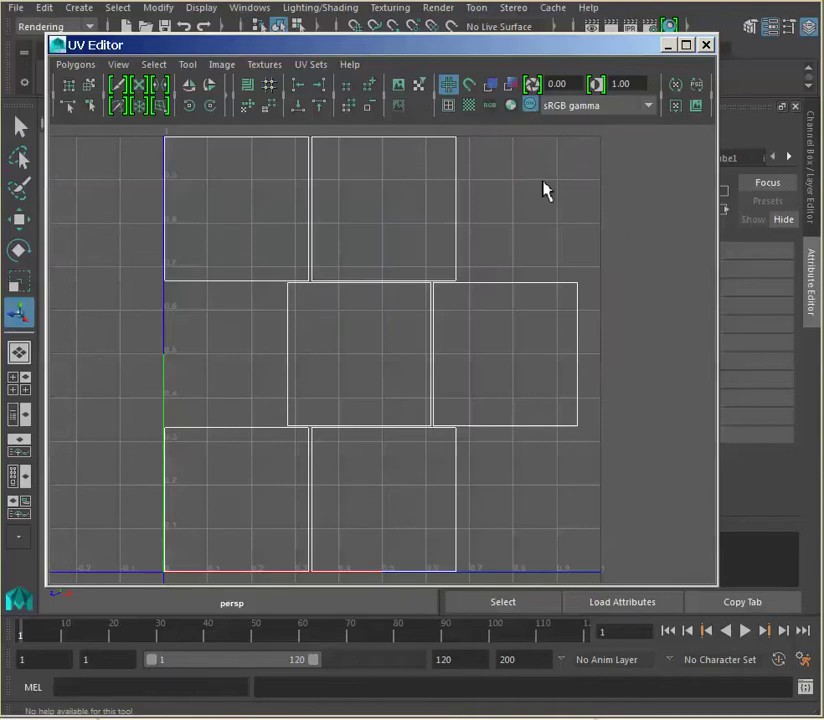
click(706, 46)
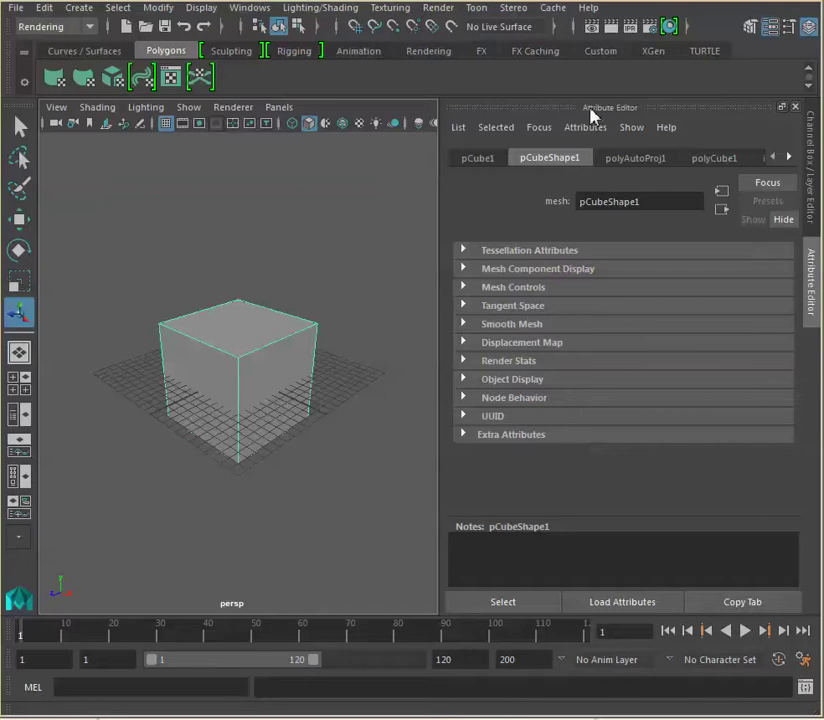
Step: Open the Hypershade and create a new Blinn material, blinn1
click(670, 27)
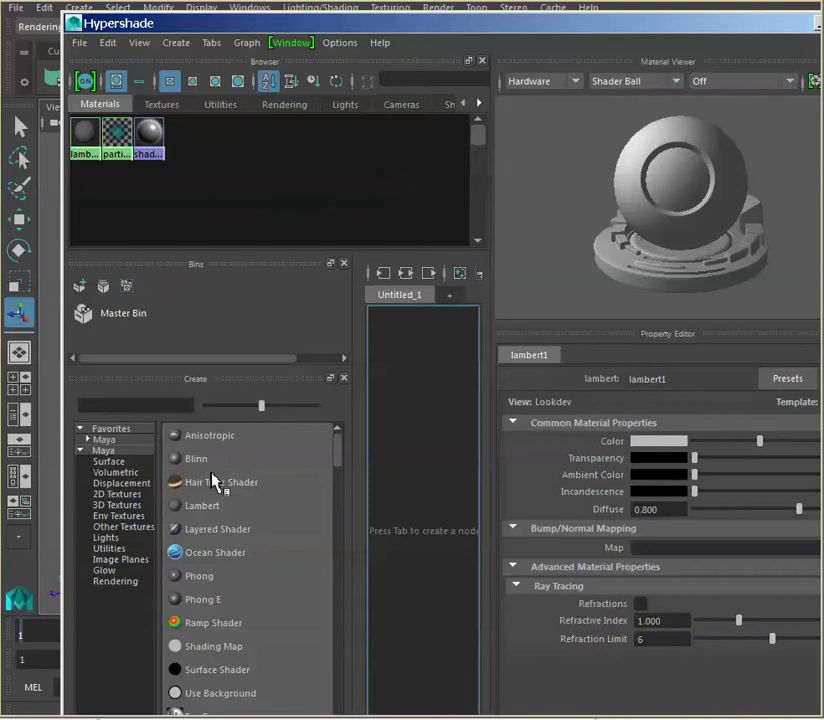
click(200, 458)
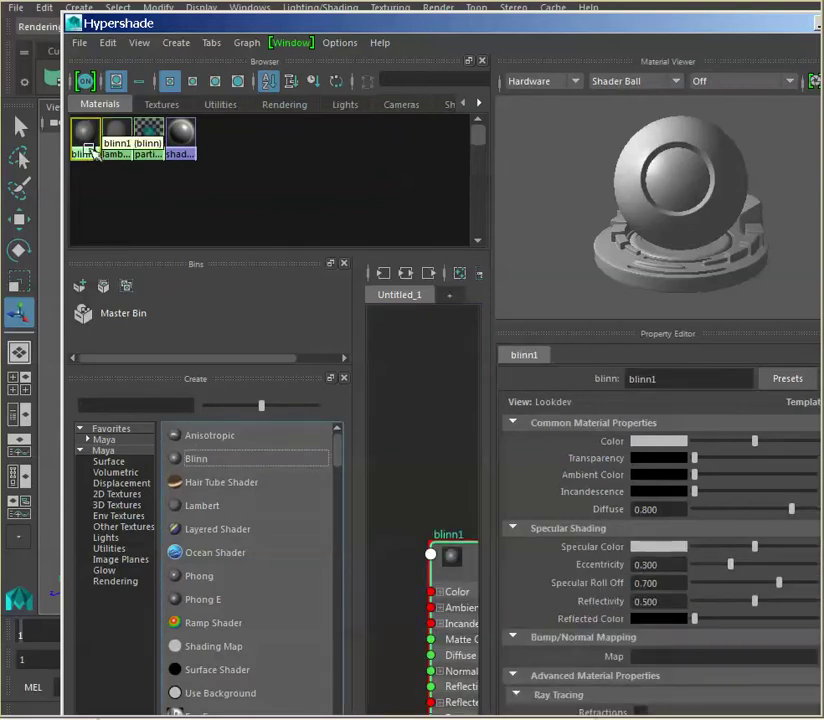
drag(168, 23, 355, 40)
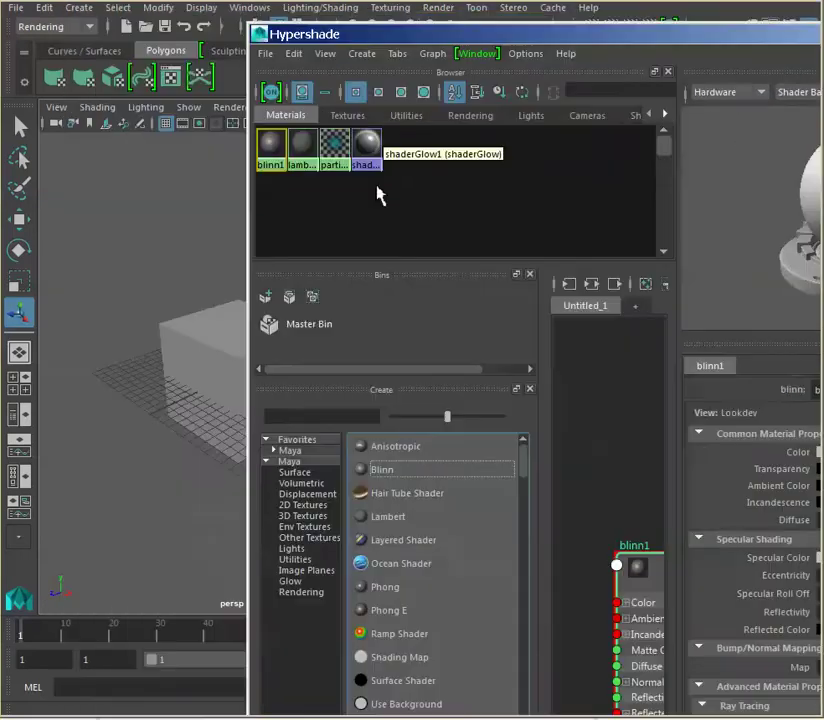
Step: Select the cube and assign blinn1 to it via Assign Material To Selection
click(233, 331)
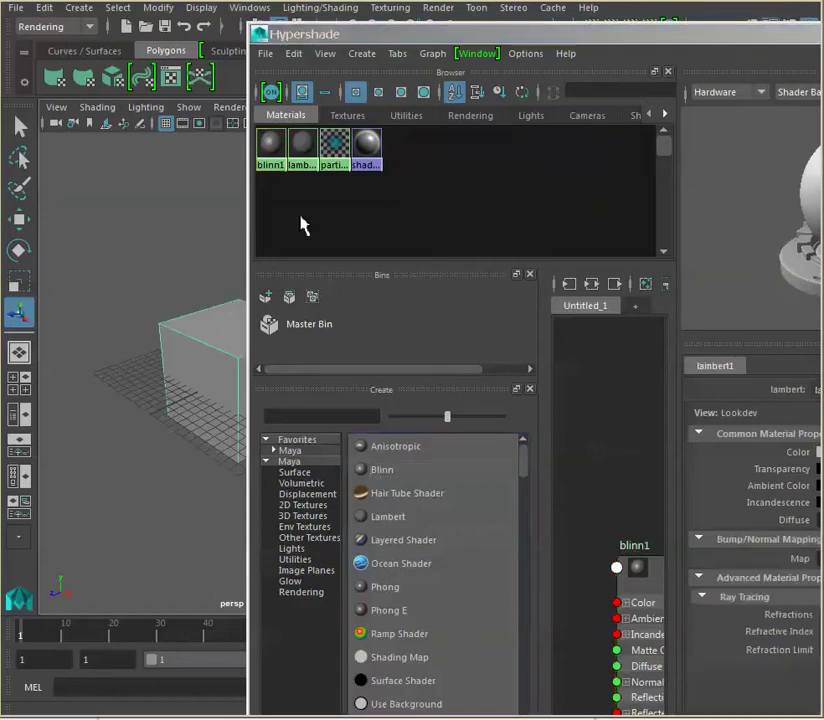
click(272, 158)
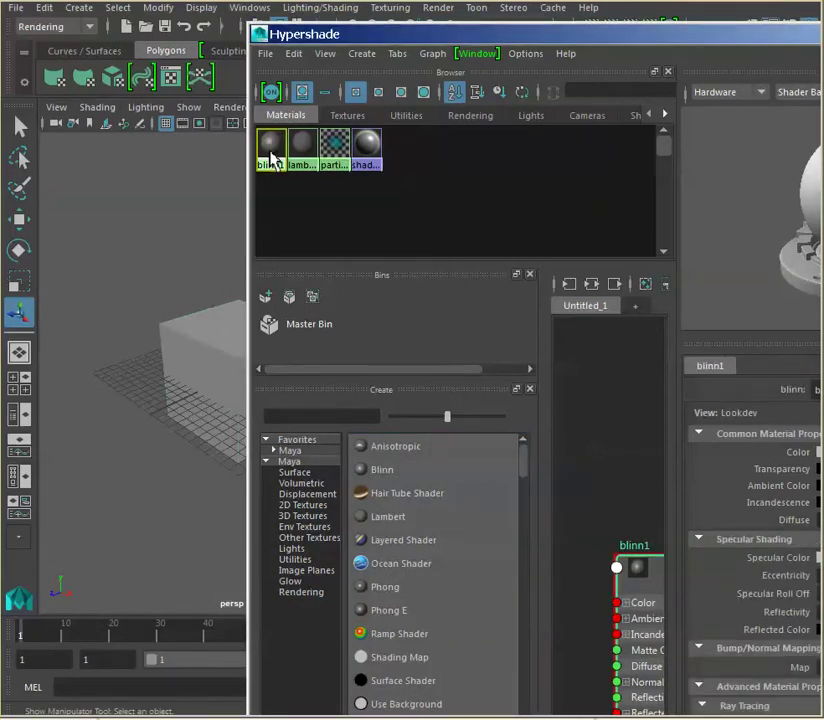
right_drag(270, 160, 276, 107)
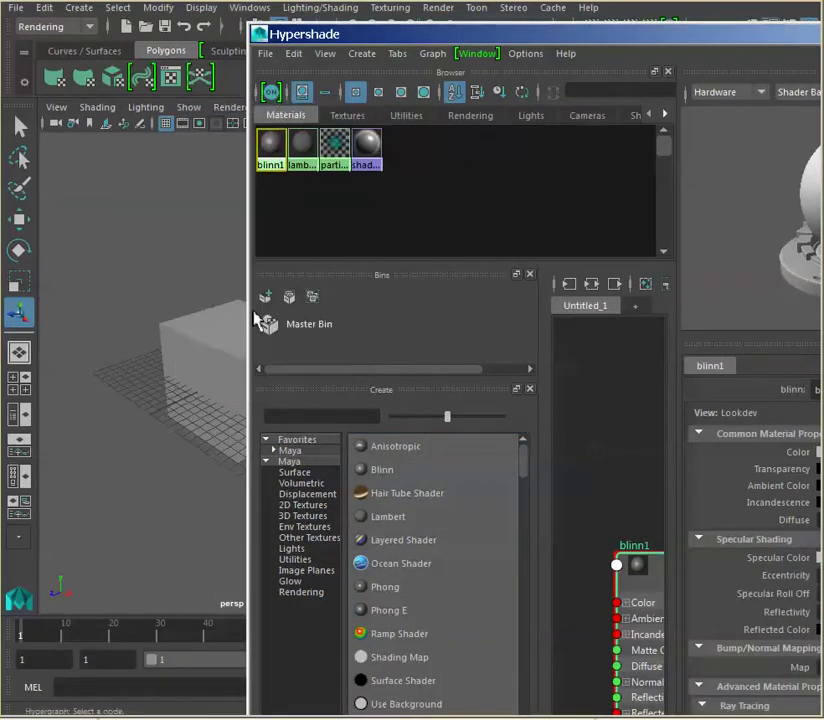
click(237, 342)
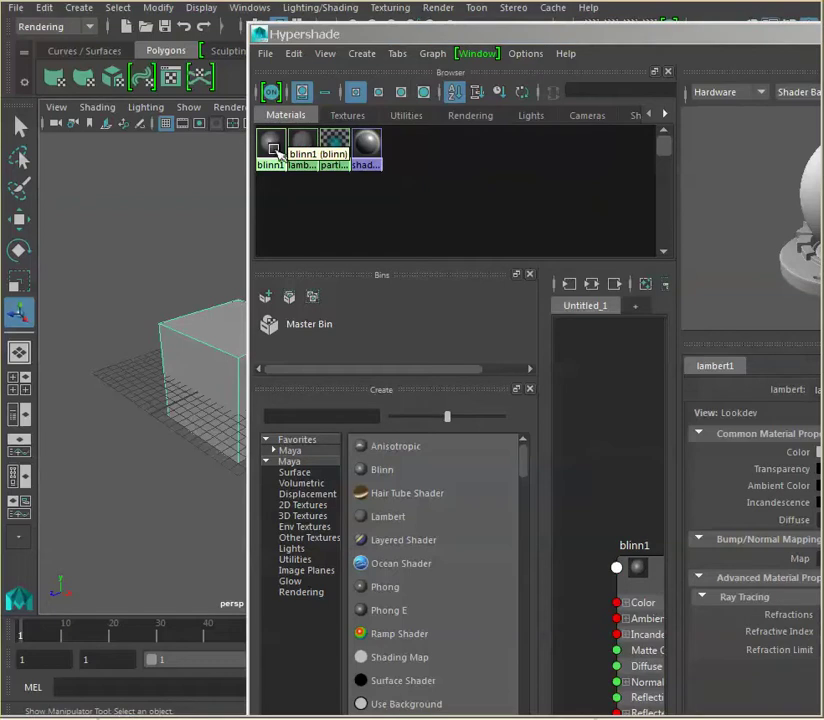
right_click(274, 150)
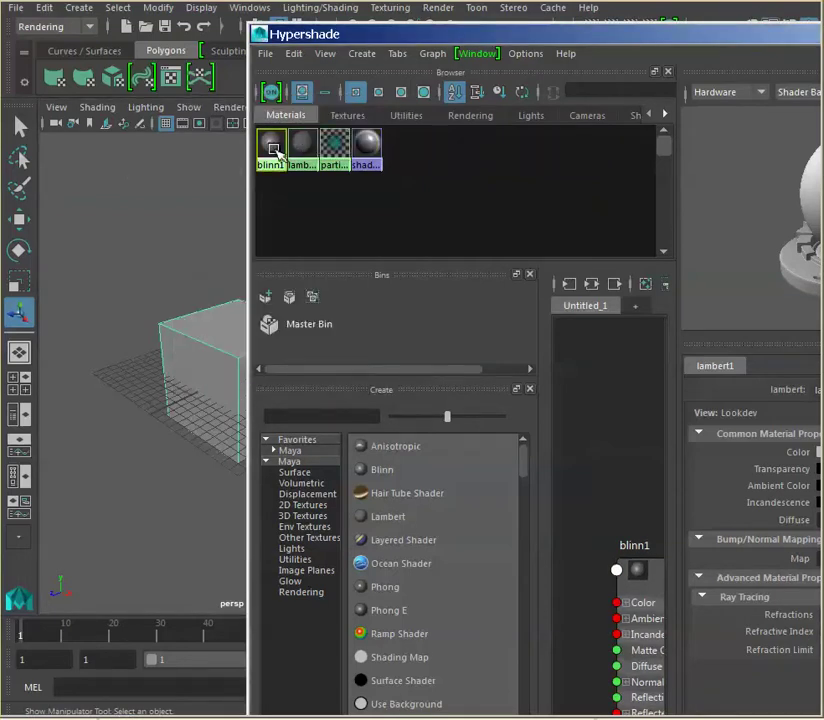
click(272, 148)
click(235, 333)
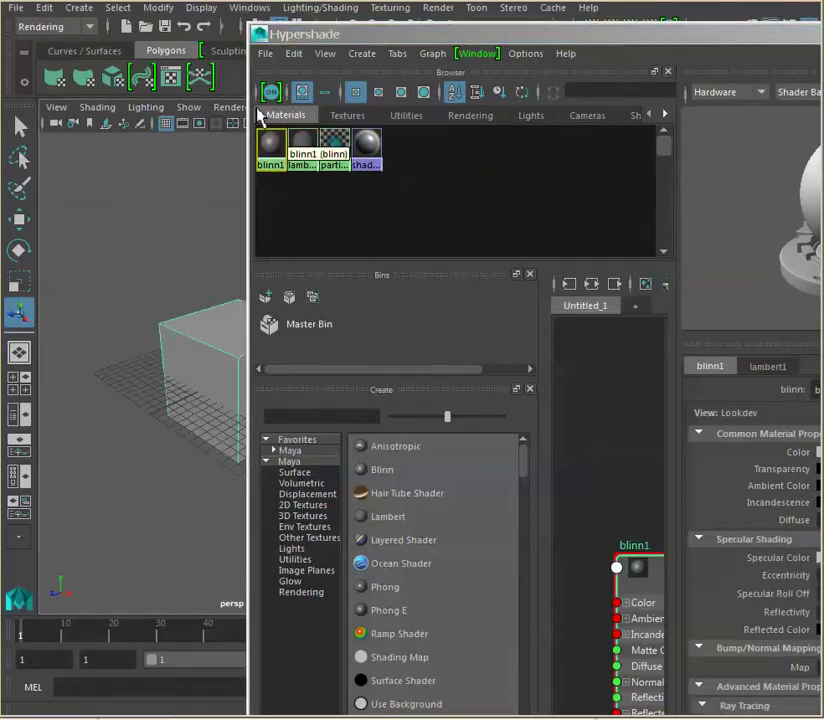
right_click(272, 145)
right_drag(272, 142, 182, 84)
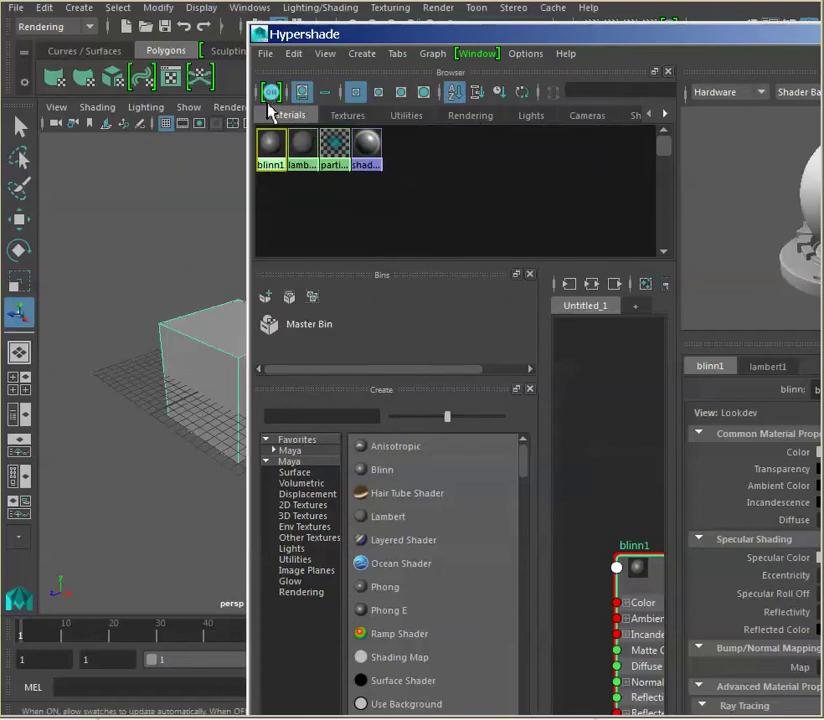
Step: Rearrange the Hypershade and open Create Render Node for blinn1's Color map
drag(634, 40, 638, 12)
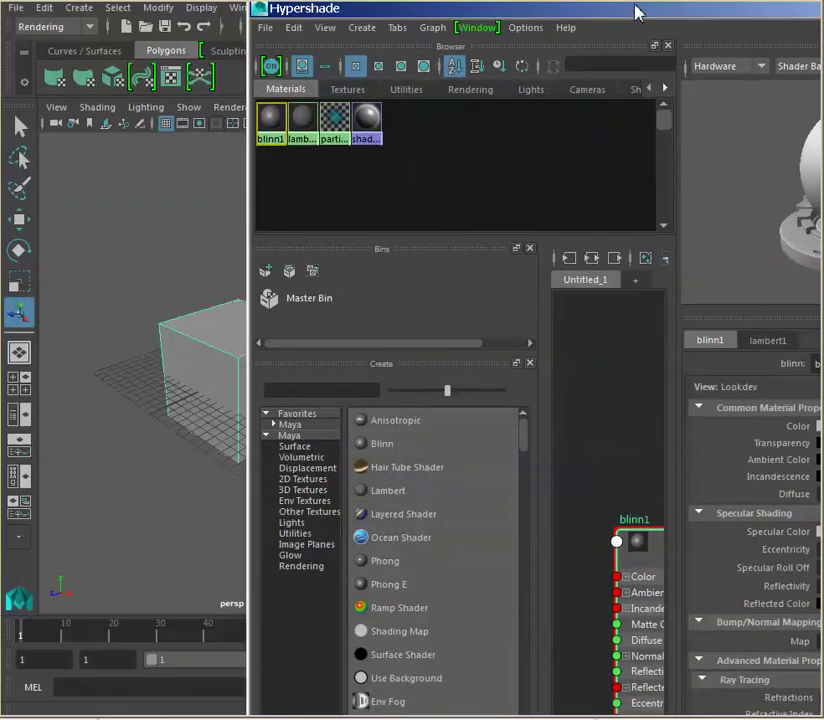
drag(726, 24, 543, 30)
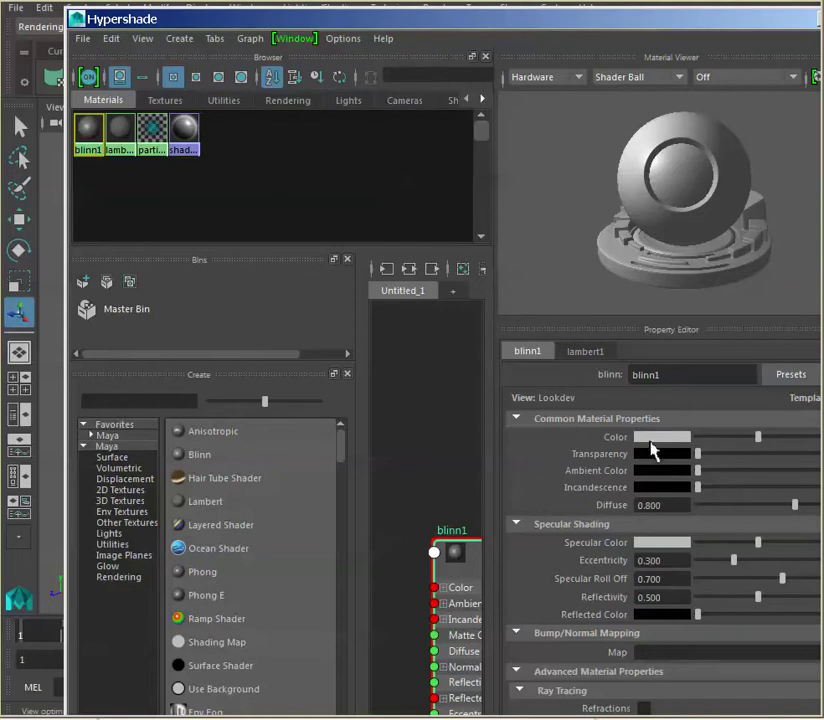
middle_drag(670, 445, 673, 126)
drag(712, 26, 662, 28)
click(784, 440)
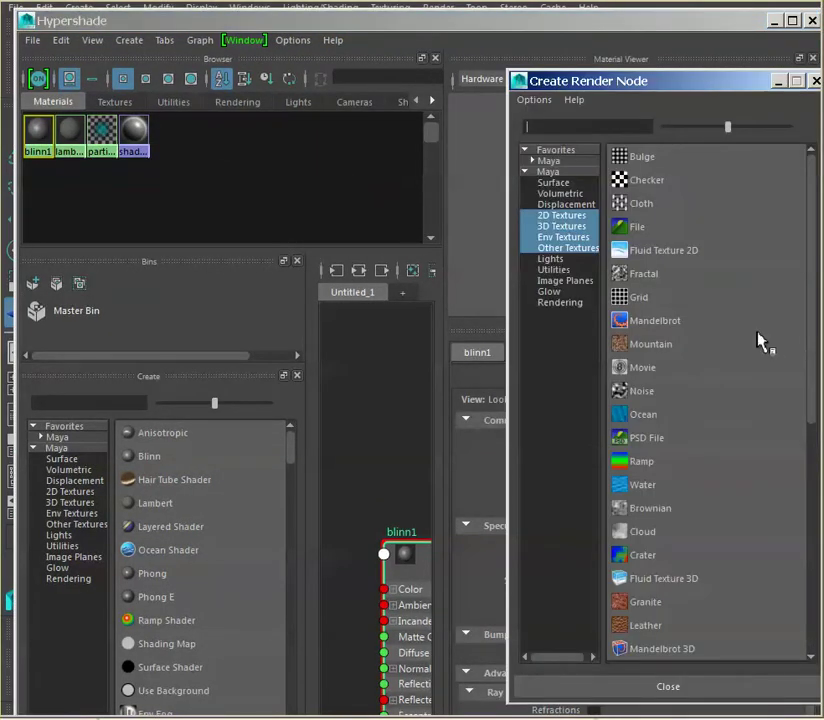
Step: Create a Fractal texture, fractal1, driving blinn1's Color
click(648, 276)
click(648, 276)
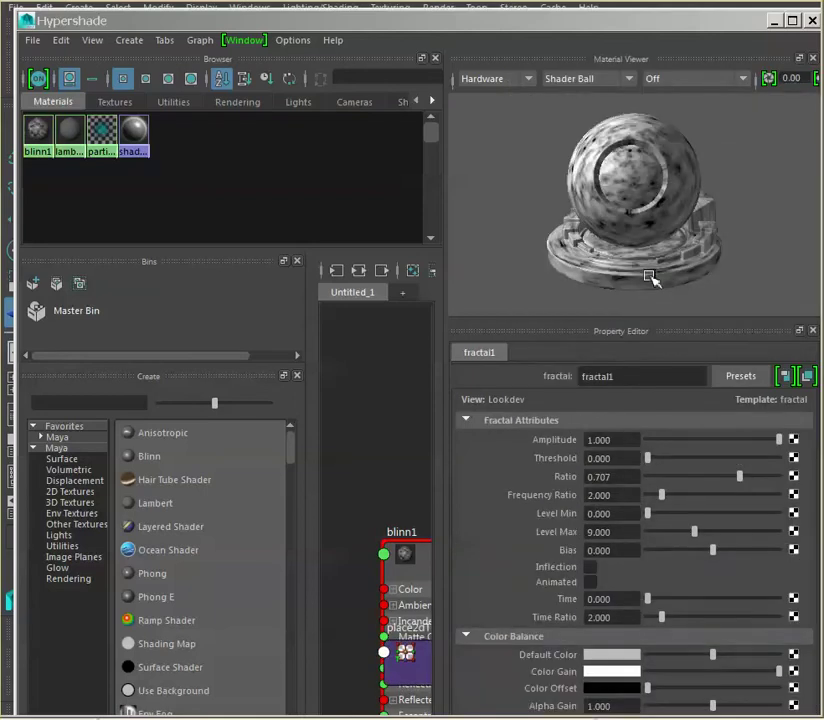
drag(565, 24, 711, 6)
drag(451, 9, 596, 23)
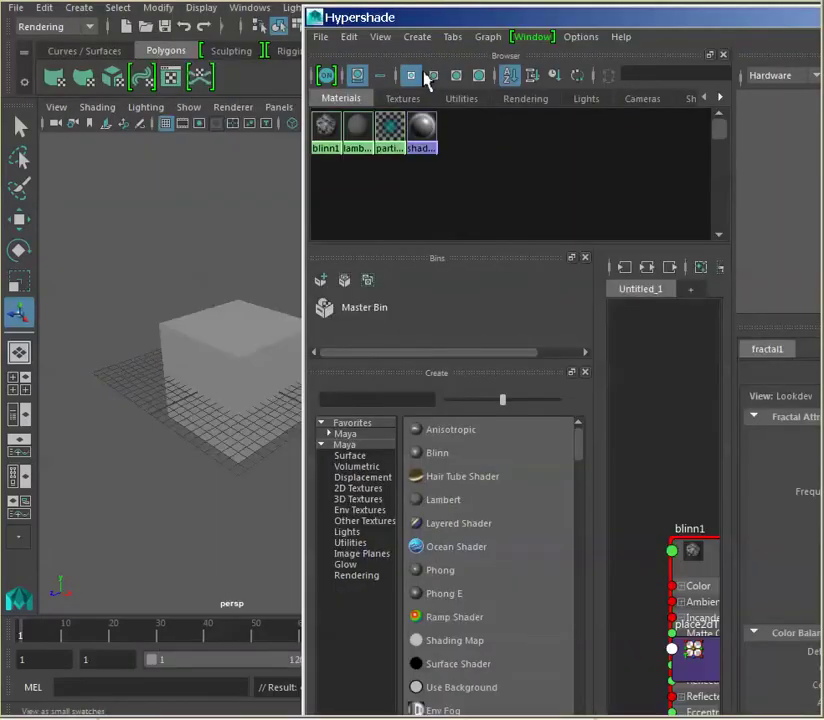
drag(360, 22, 490, 25)
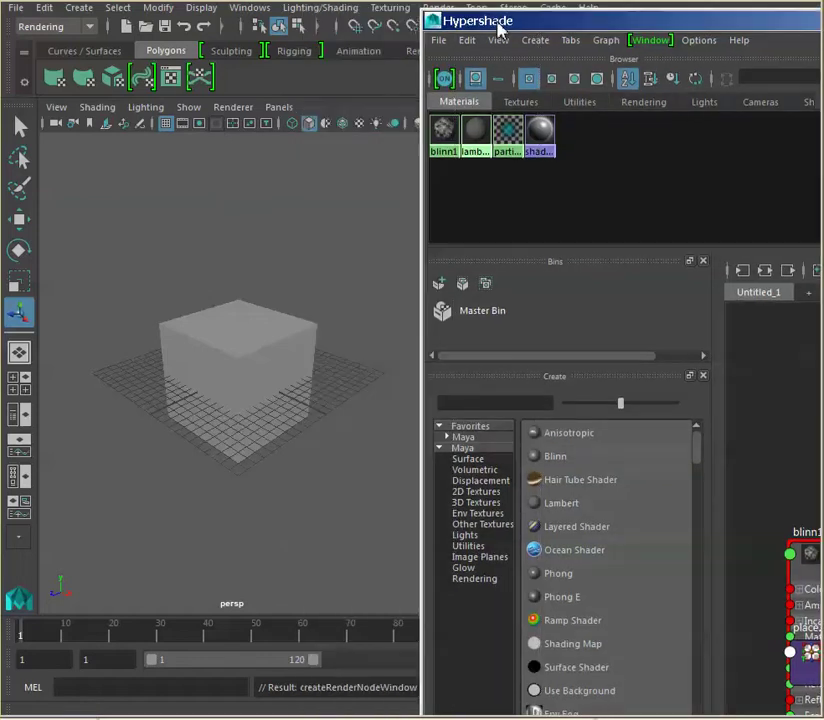
Step: Turn on textured display so the cube shows the fractal pattern
click(362, 124)
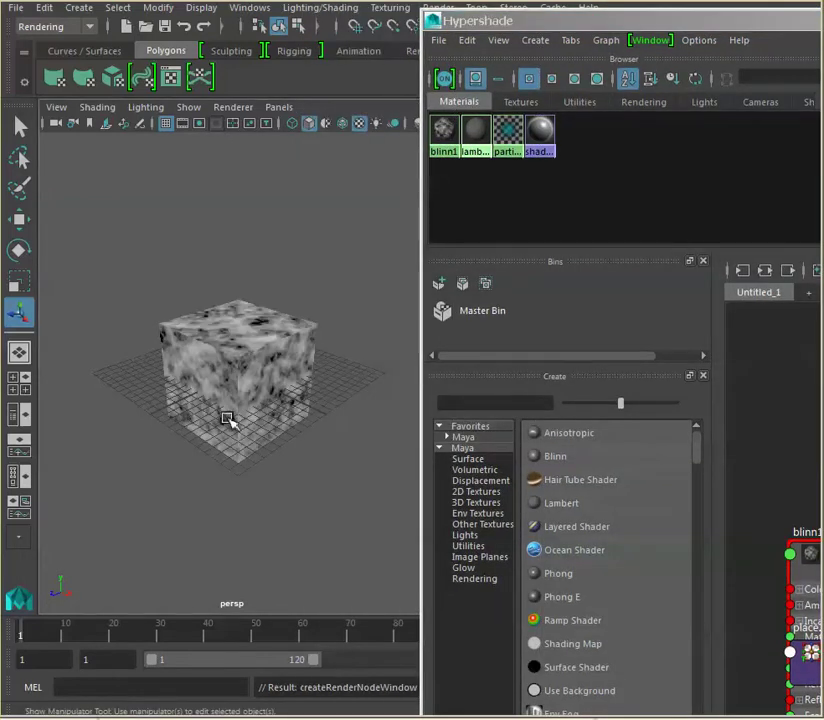
drag(695, 26, 630, 22)
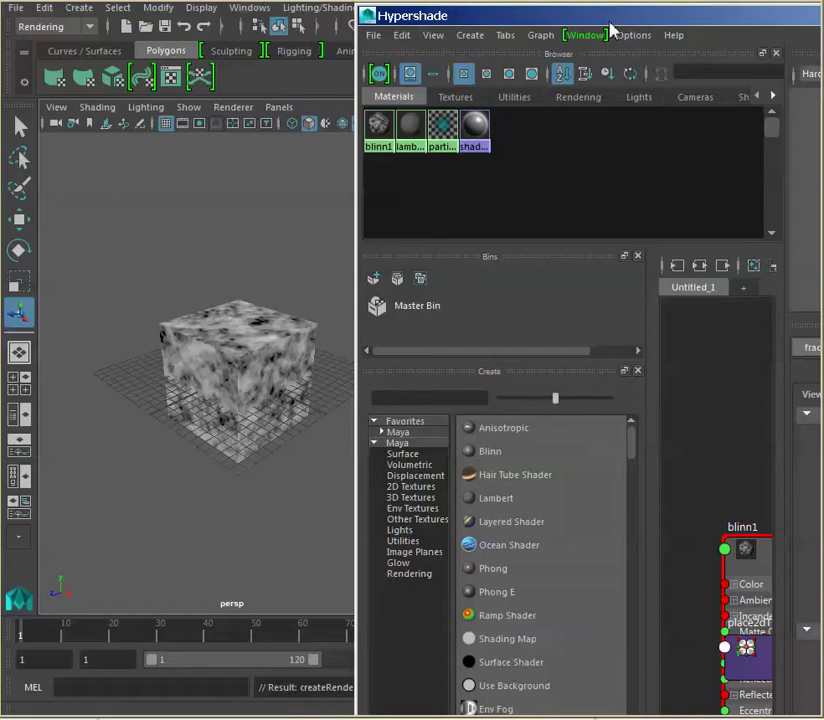
drag(610, 28, 588, 28)
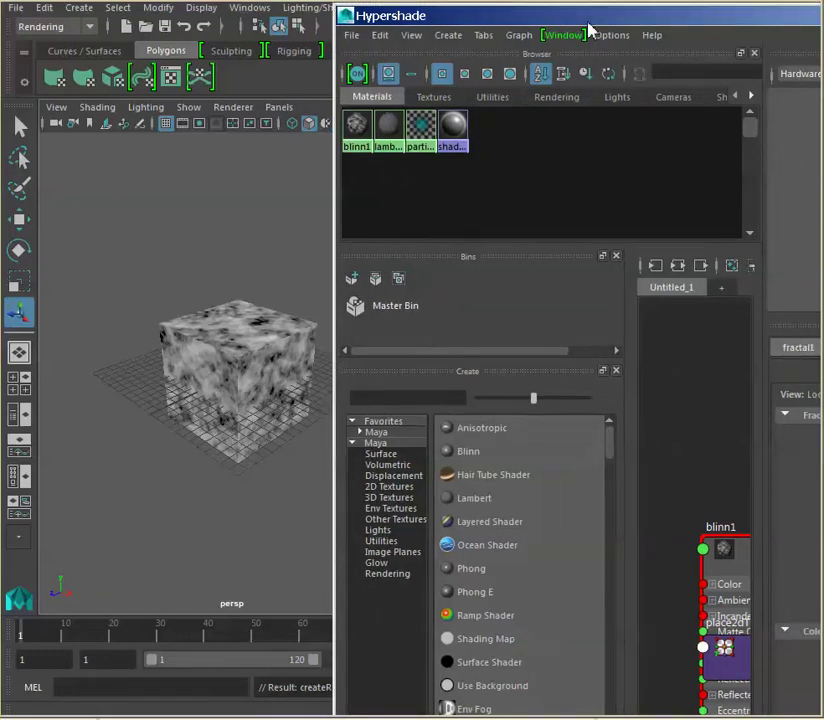
Step: Widen the node graph and move blinn1 clear above place2dTexture1
click(171, 349)
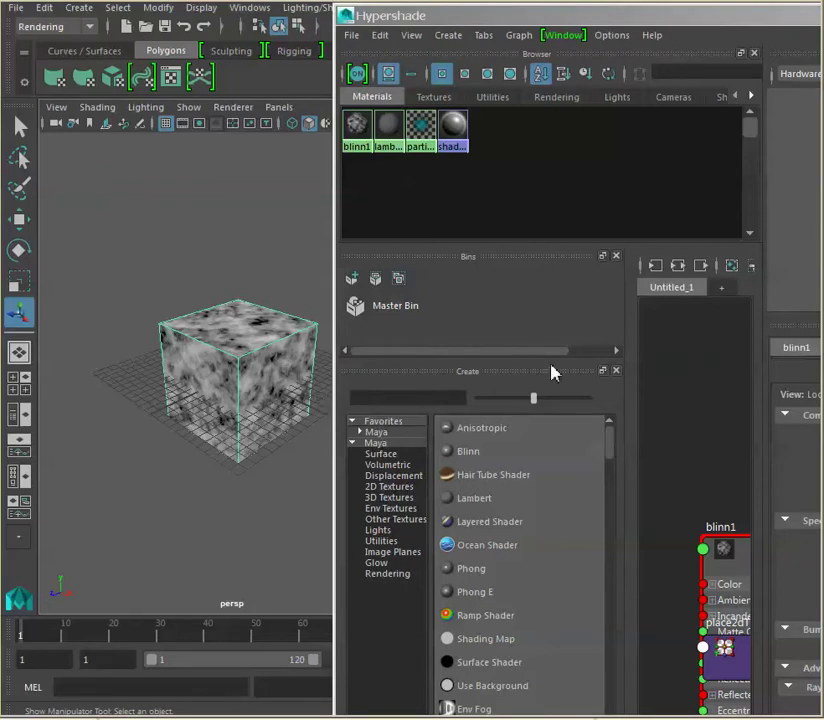
click(808, 27)
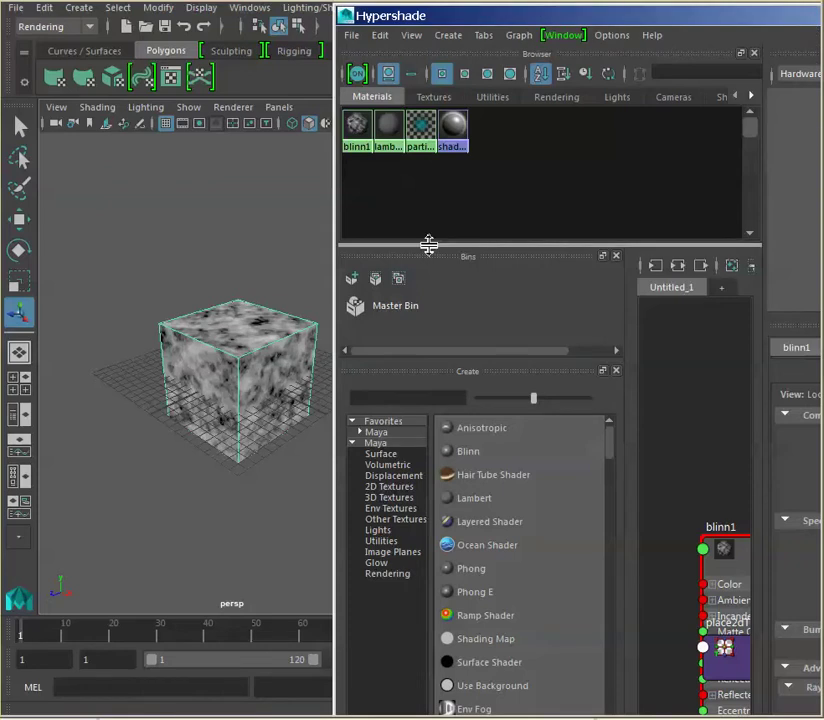
click(303, 349)
alt+drag(290, 368, 199, 280)
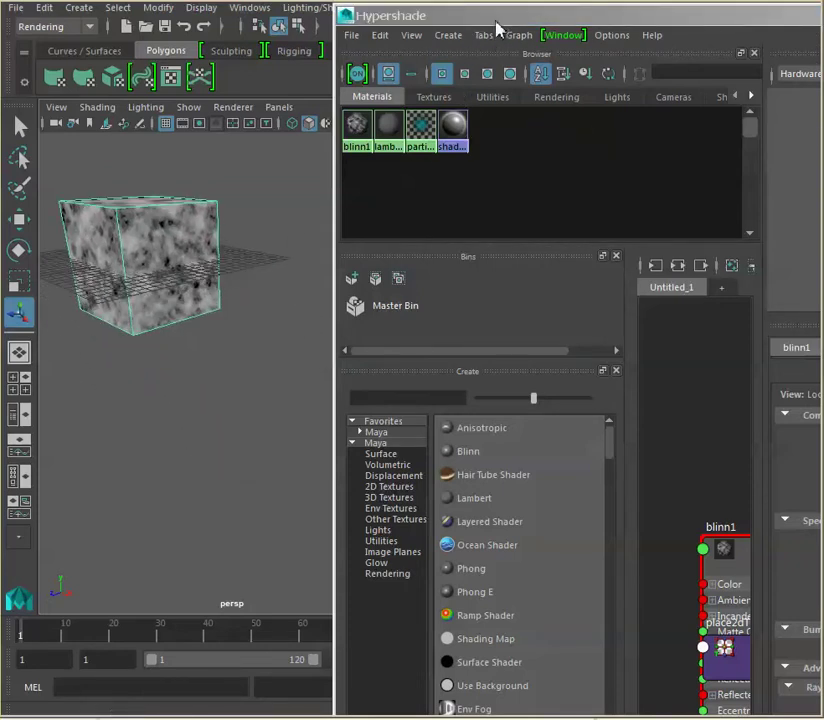
drag(500, 18, 409, 6)
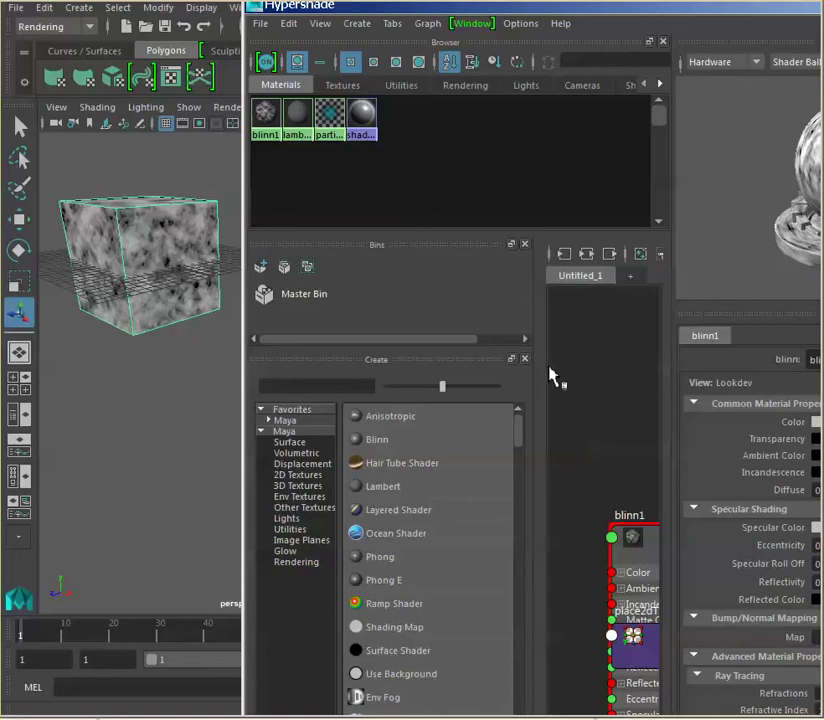
drag(540, 366, 390, 370)
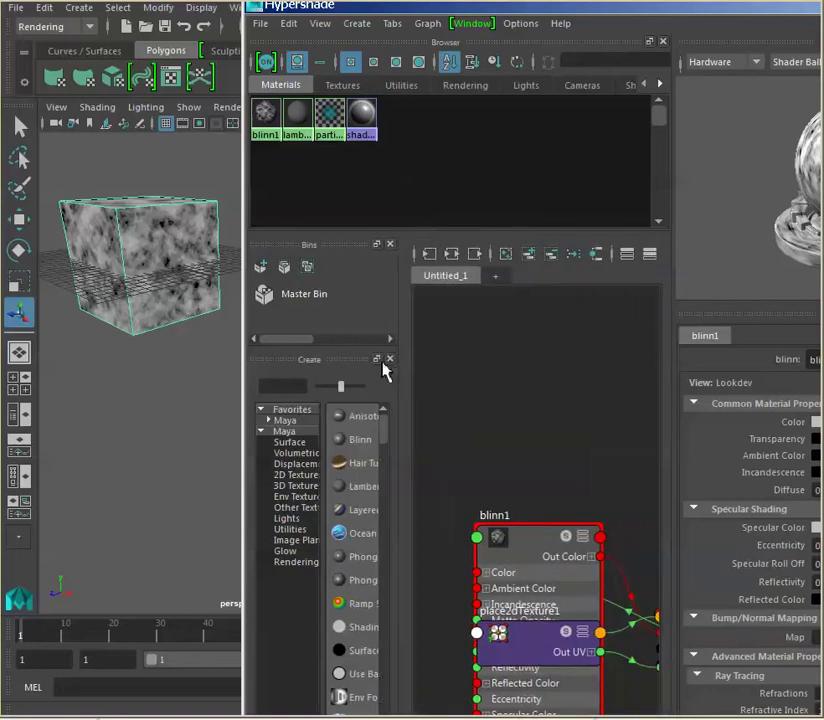
drag(528, 553, 531, 366)
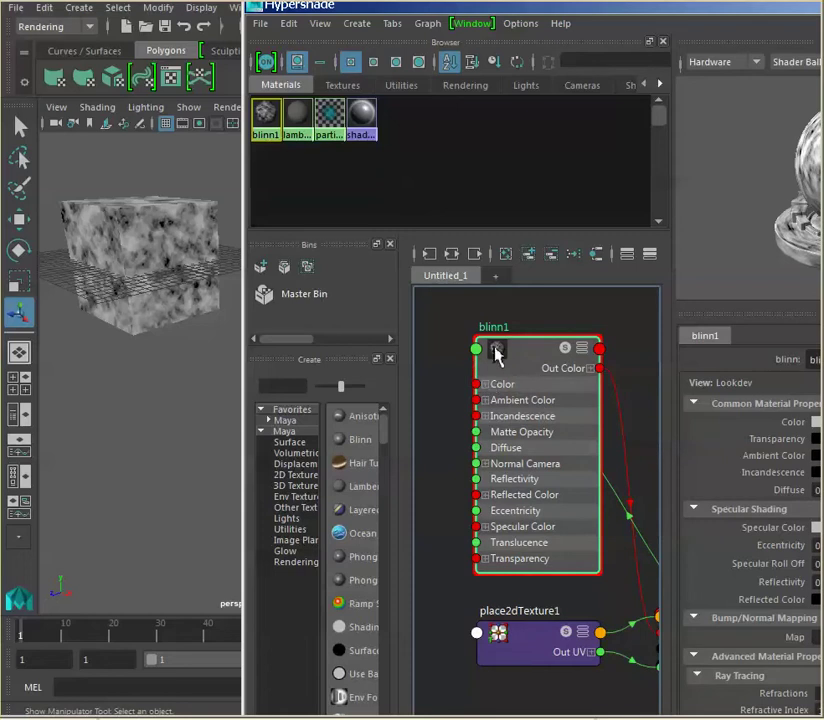
Step: Middle-drag blinn1 onto the cube, then leave the cube selected
click(156, 234)
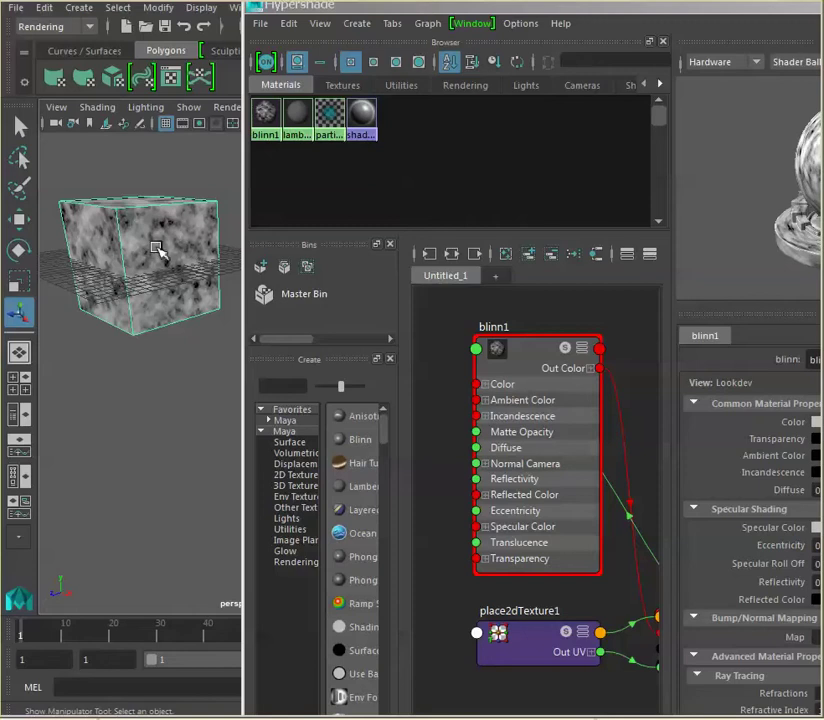
middle_drag(145, 260, 173, 230)
mouse_move(494, 352)
middle_down()
mouse_move(217, 276)
mouse_move(160, 238)
mouse_move(151, 205)
mouse_move(162, 236)
middle_up()
click(539, 364)
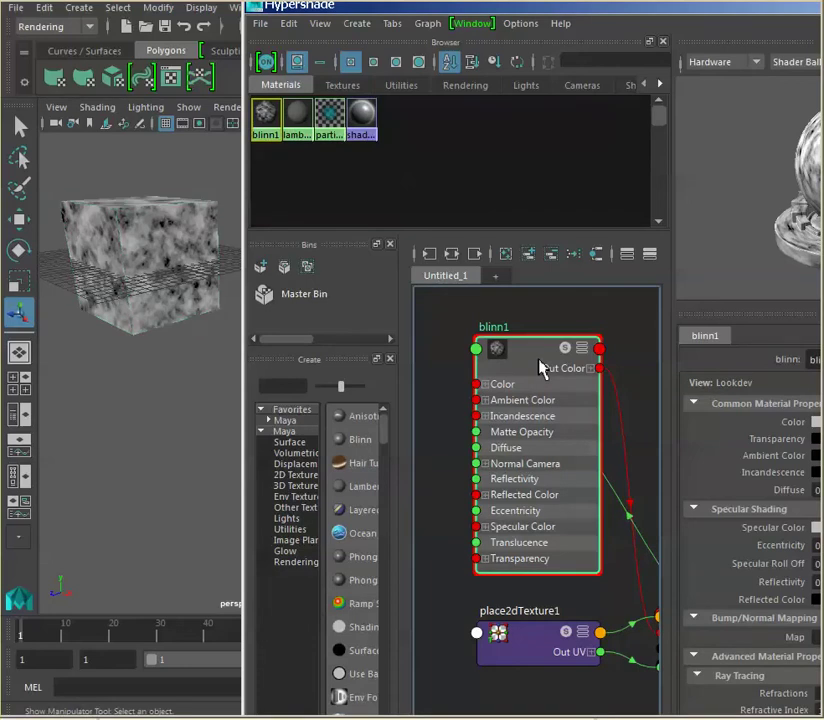
click(158, 233)
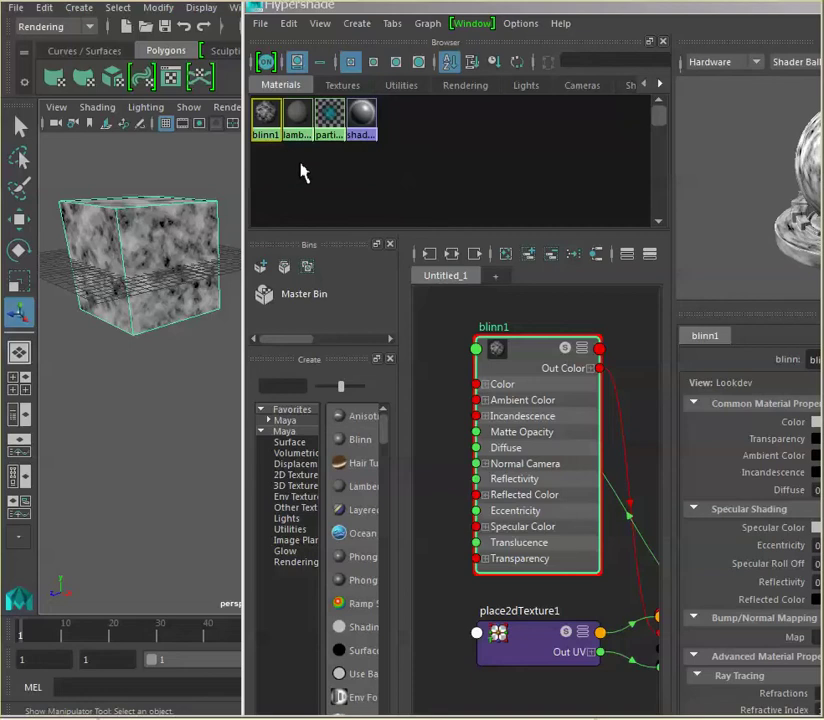
Step: Bake the cube's fractal material to a 256×256 JPEG with Convert to File Texture
click(288, 24)
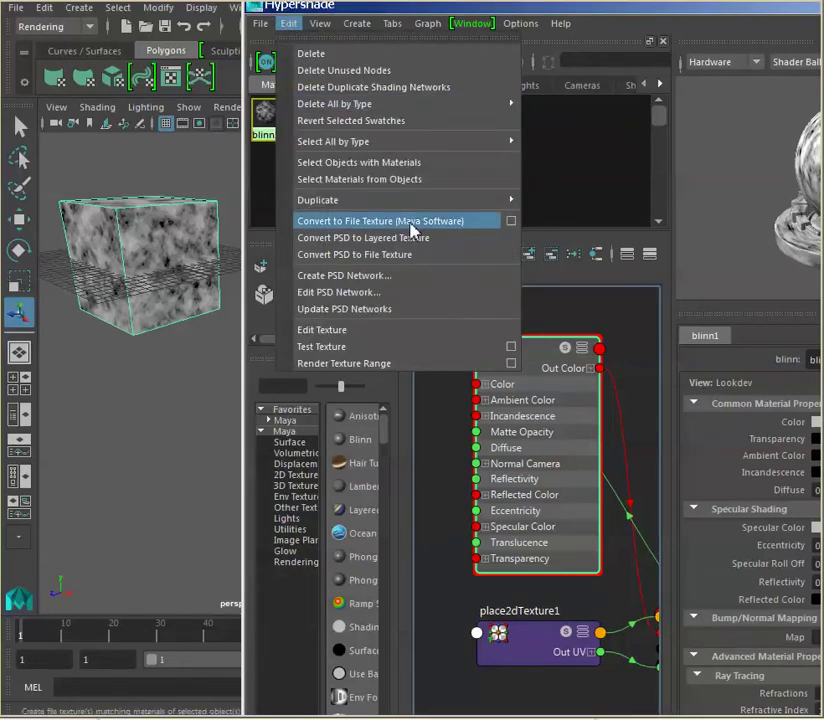
click(511, 223)
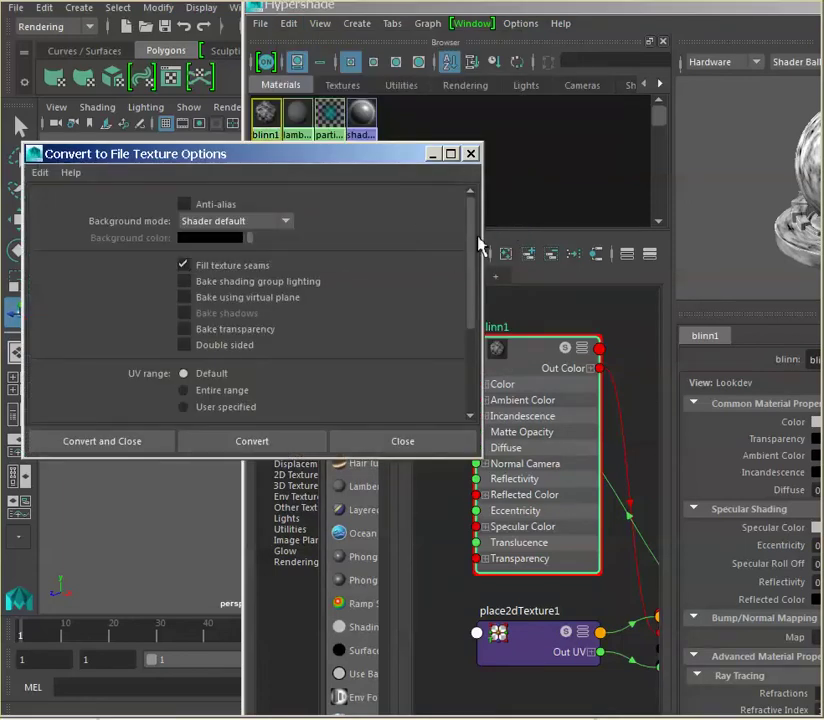
scroll(474, 257, down, 5)
click(308, 411)
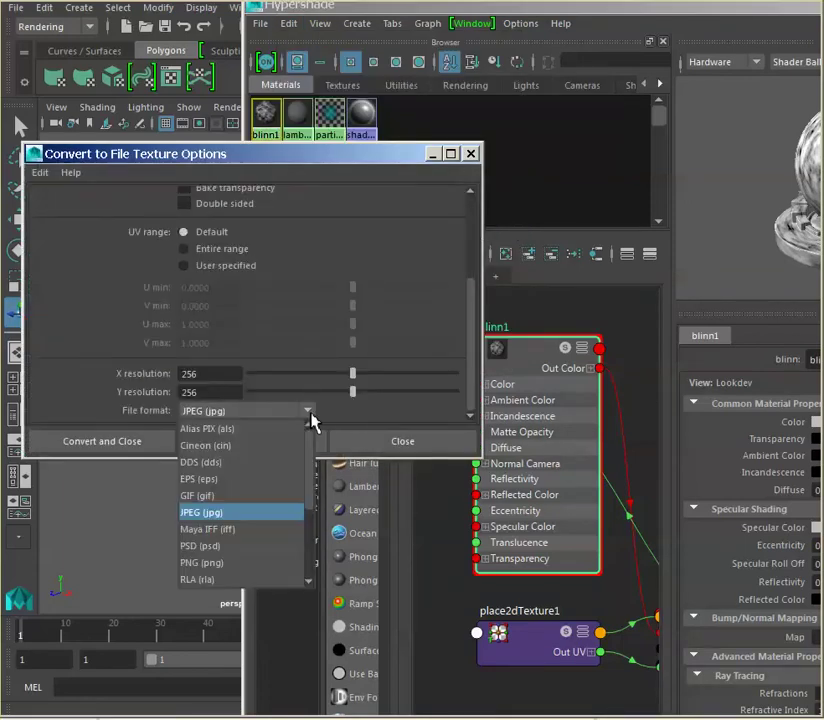
click(290, 517)
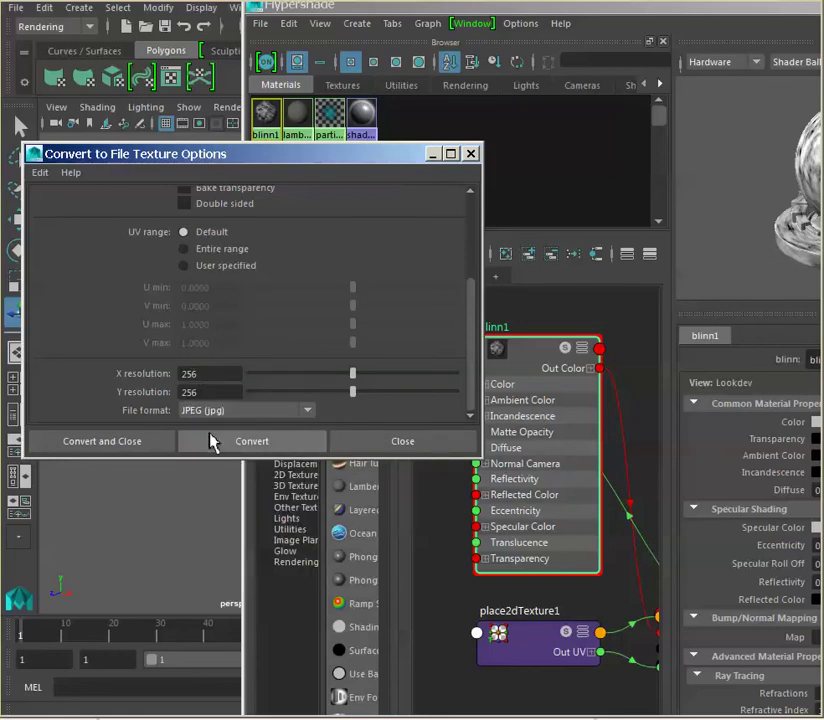
click(215, 452)
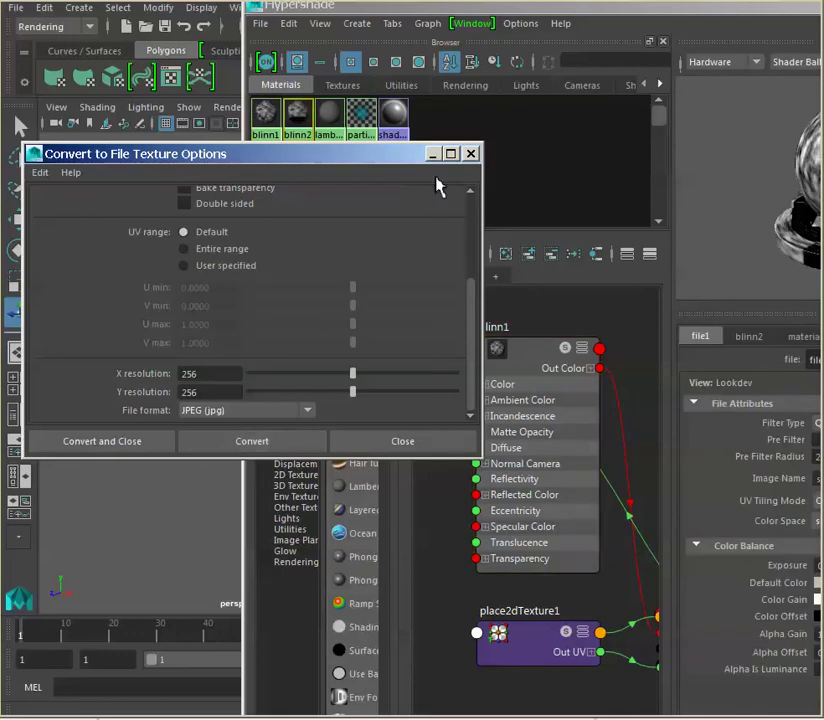
click(472, 154)
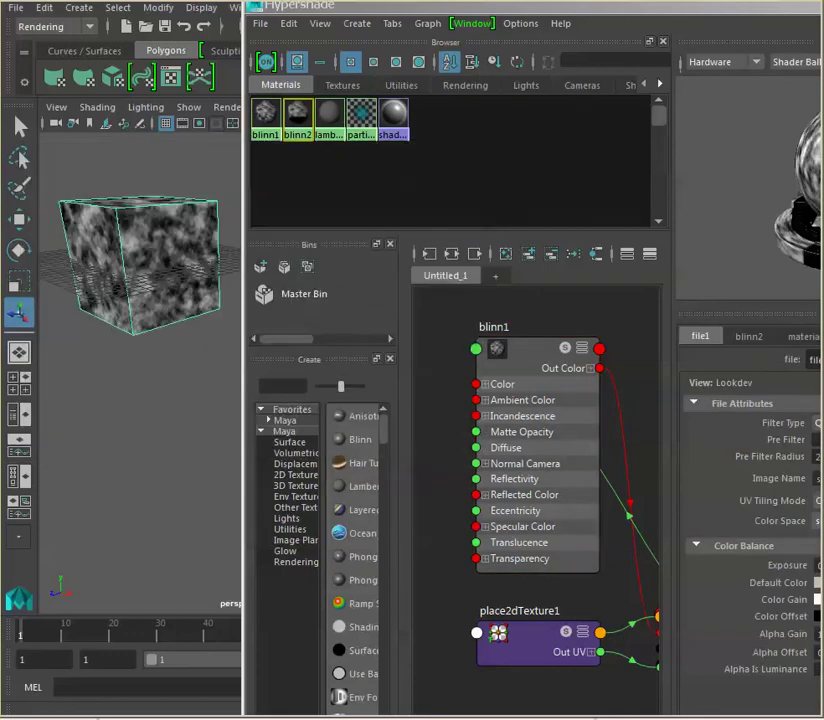
Step: Reposition the Hypershade so file1's attributes and the viewport are both visible
drag(712, 10, 480, 41)
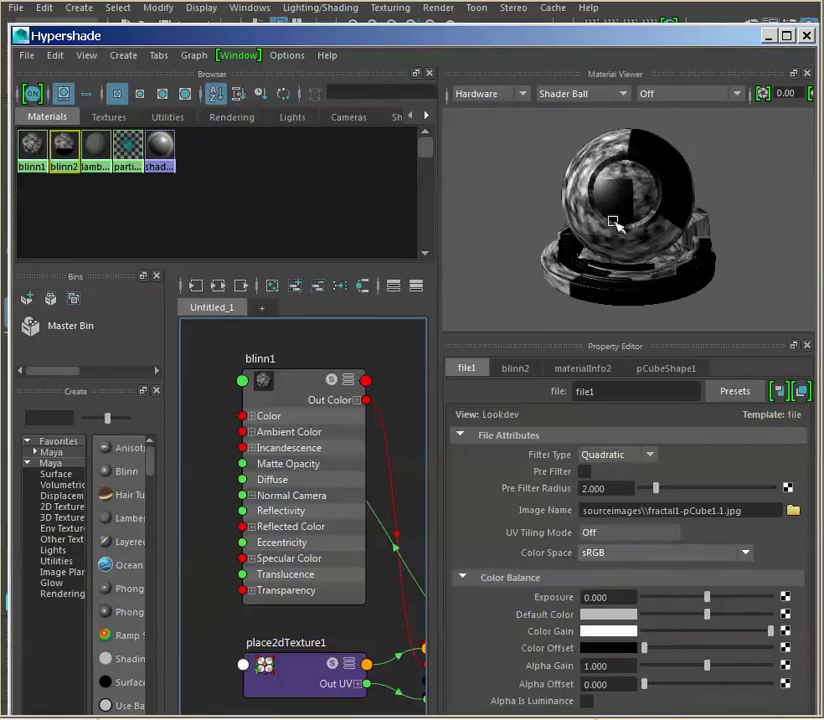
drag(533, 40, 714, 39)
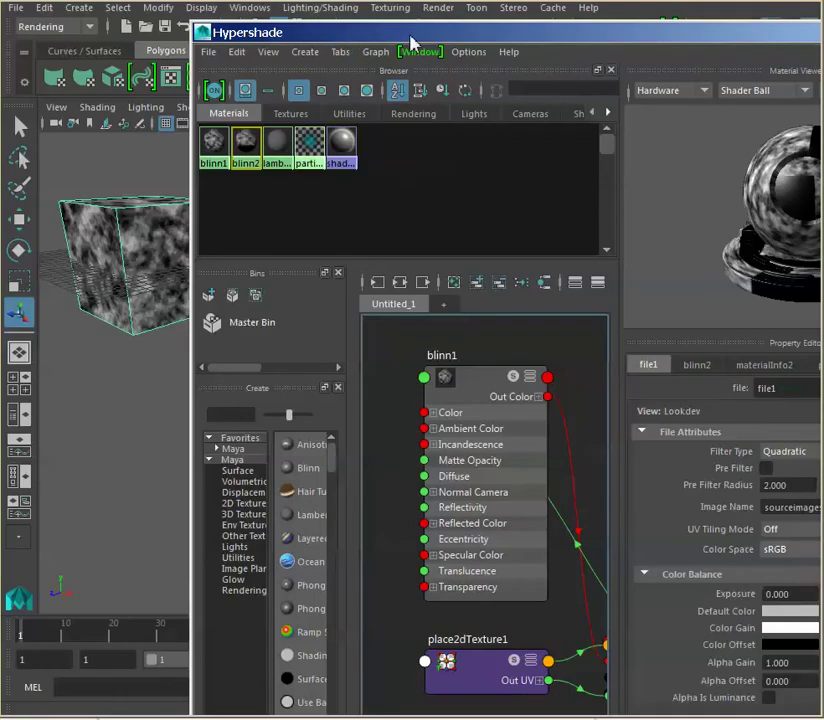
drag(398, 25, 350, 10)
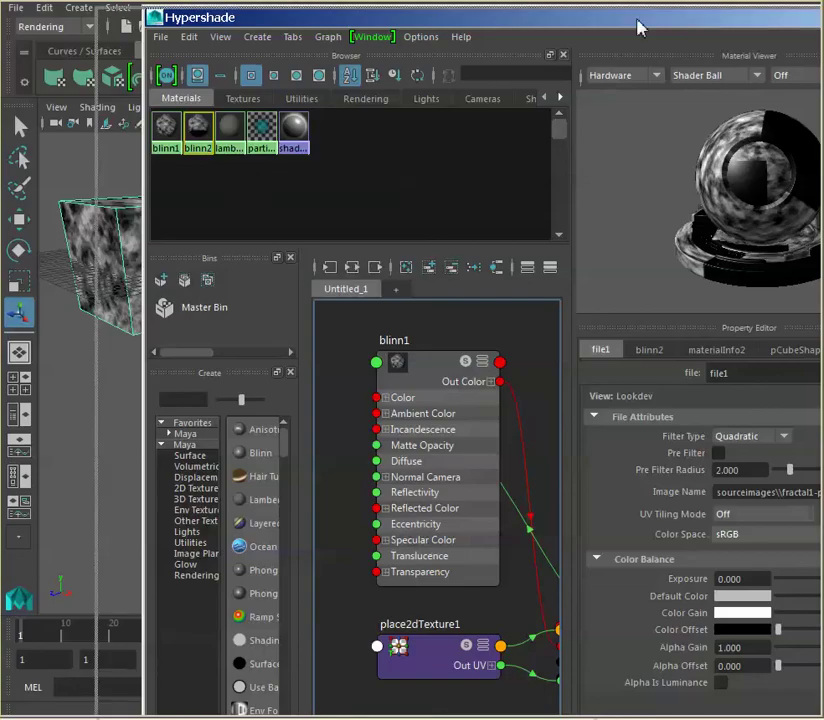
drag(553, 30, 422, 34)
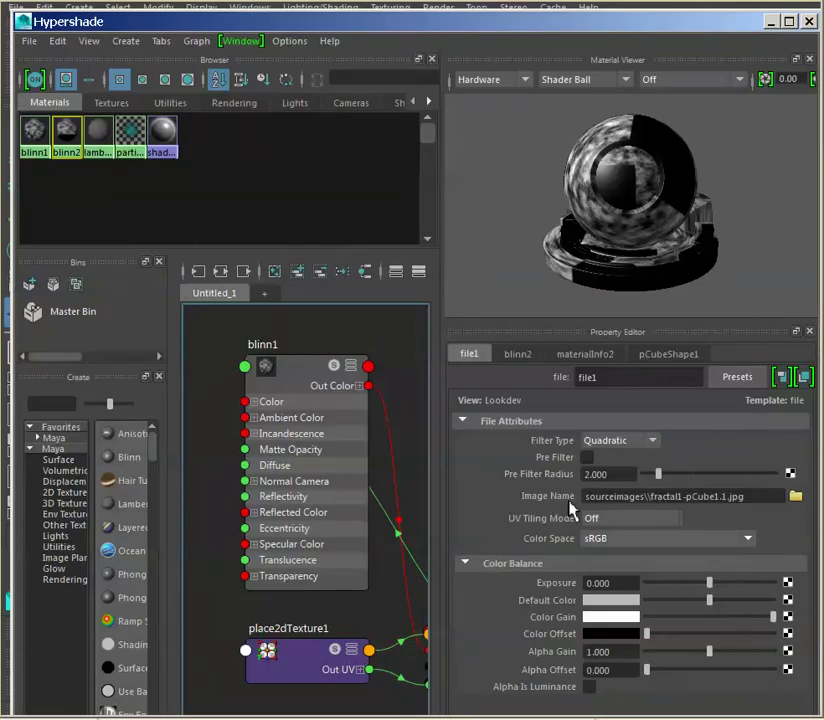
Step: Browse file1's Image Name in sourceimages and preview fractal1-pCube1.jpg
drag(590, 500, 732, 497)
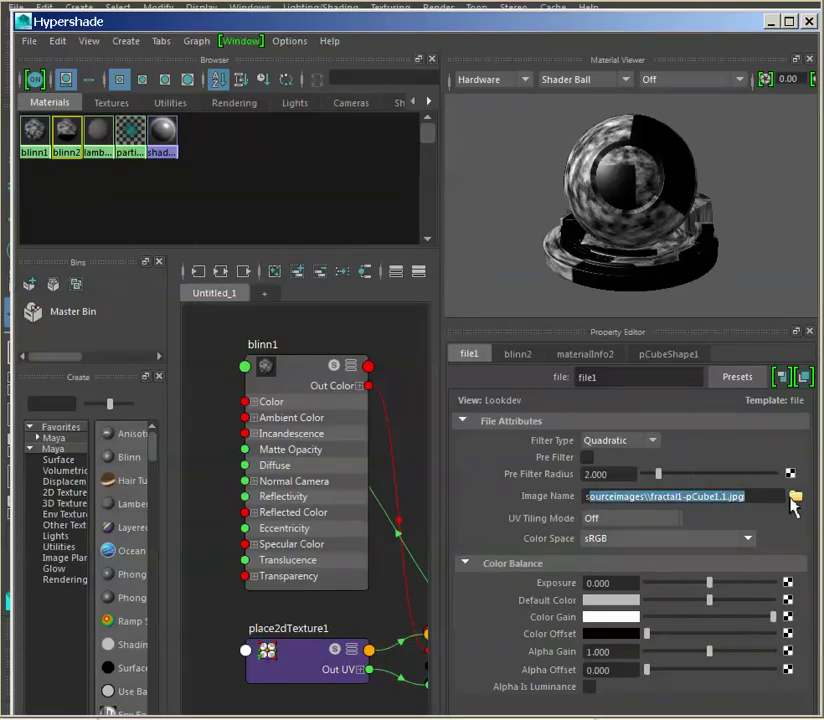
click(799, 498)
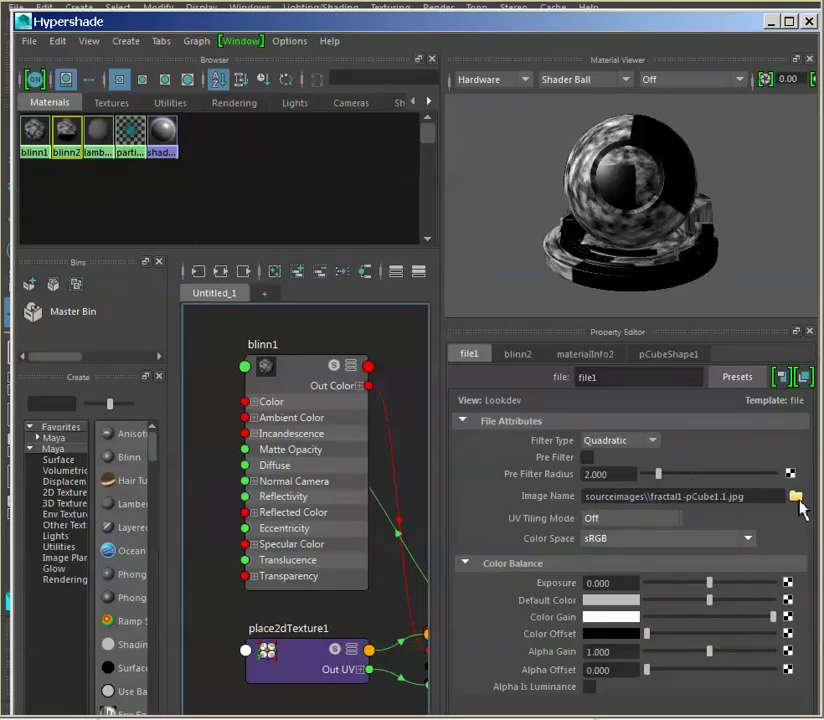
drag(705, 507, 673, 402)
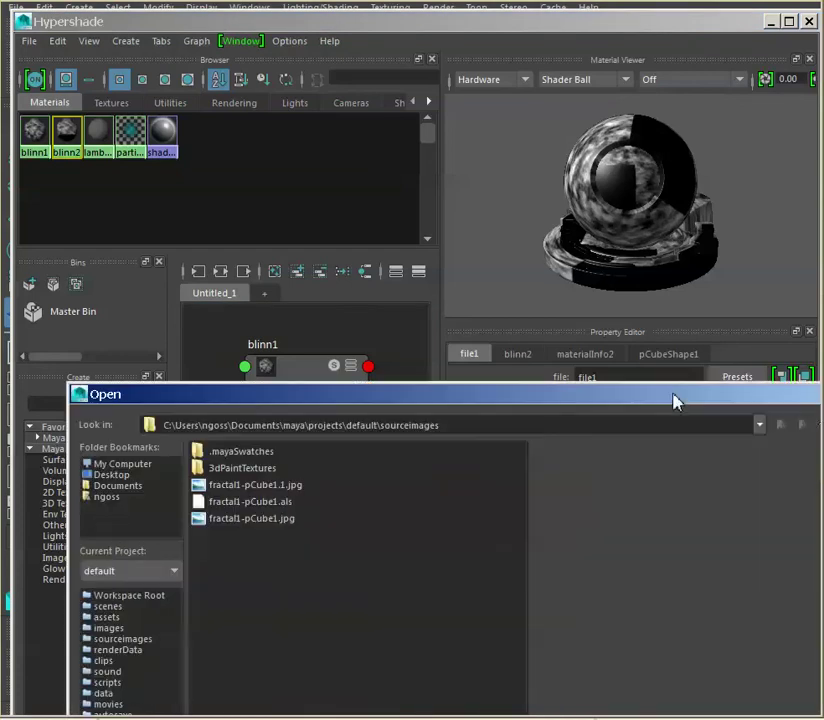
click(256, 520)
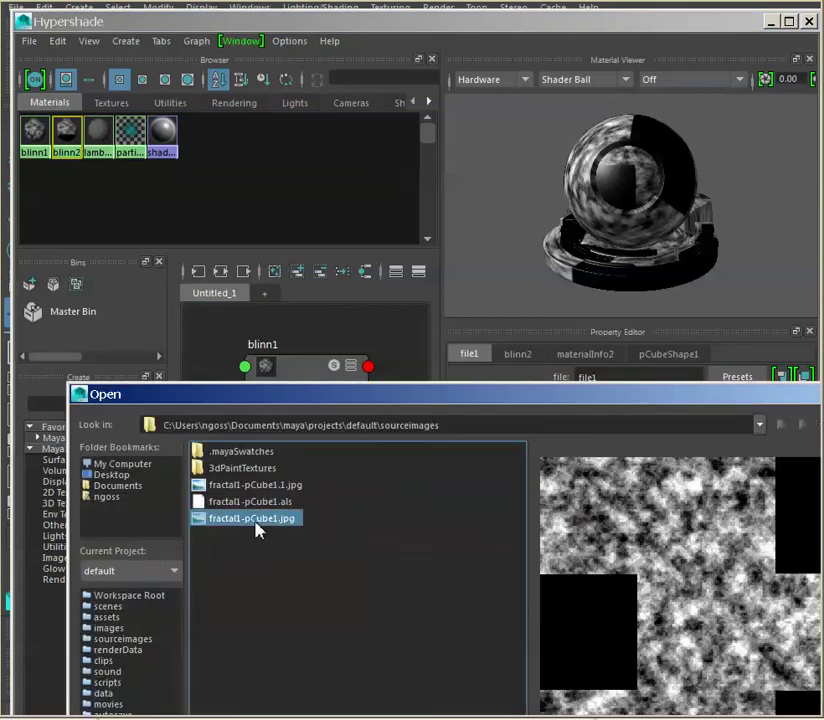
drag(466, 404, 408, 149)
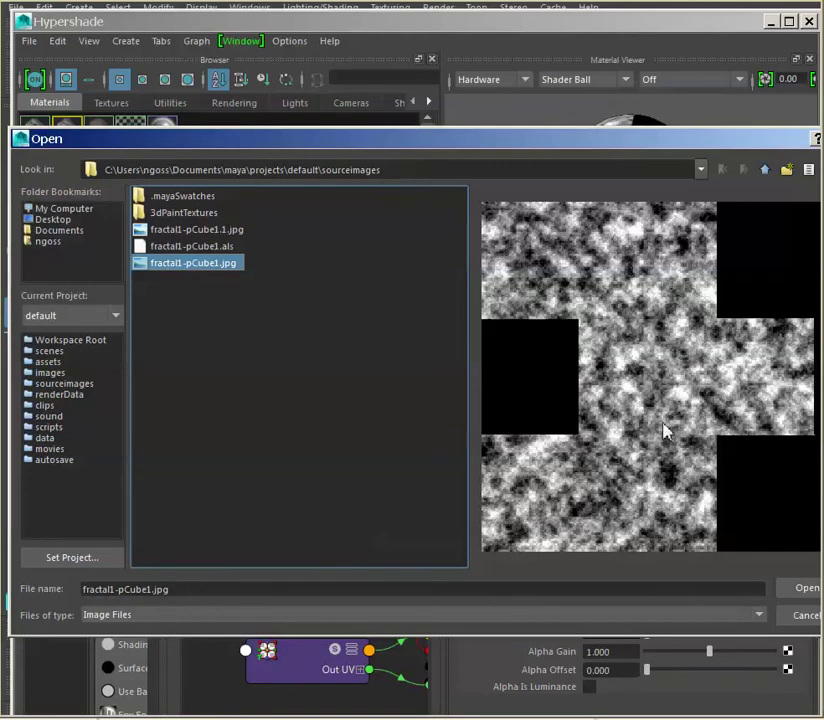